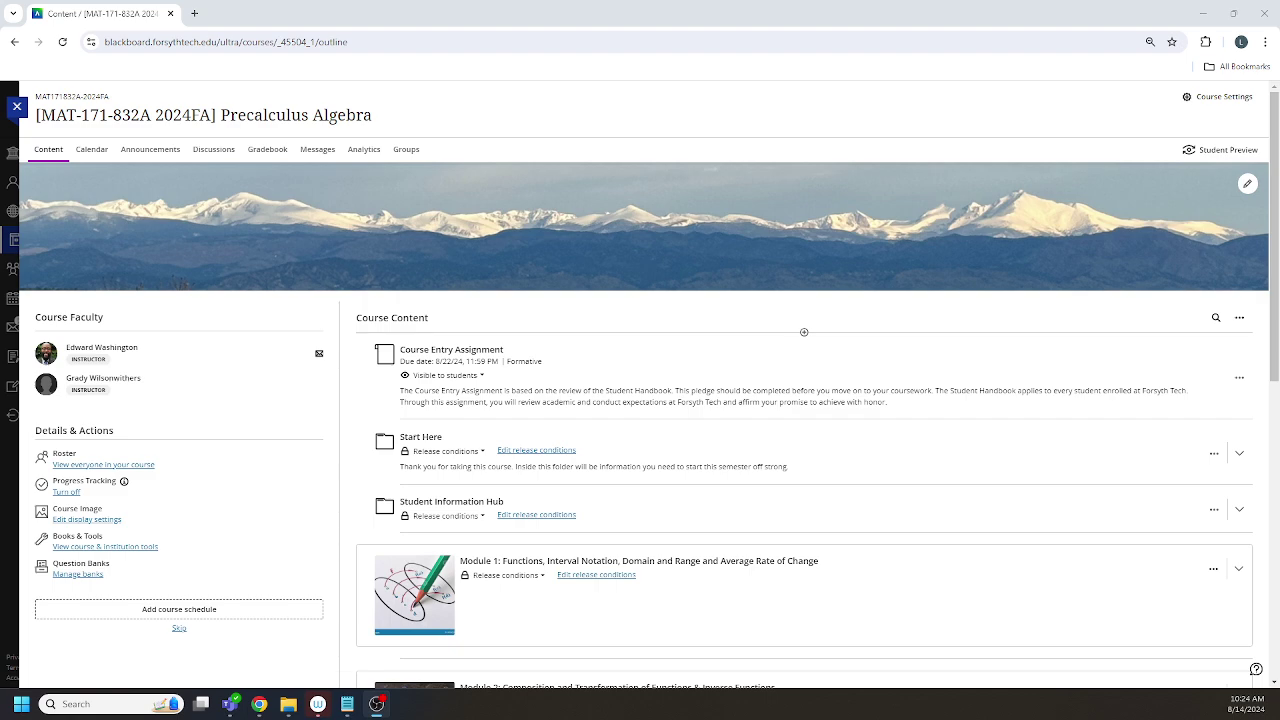
Expand Module 1, briefly open Lab 1, then return to the top of the outline
{"action": "scroll", "coordinate": [975, 340], "scroll_direction": "down", "scroll_amount": 2}
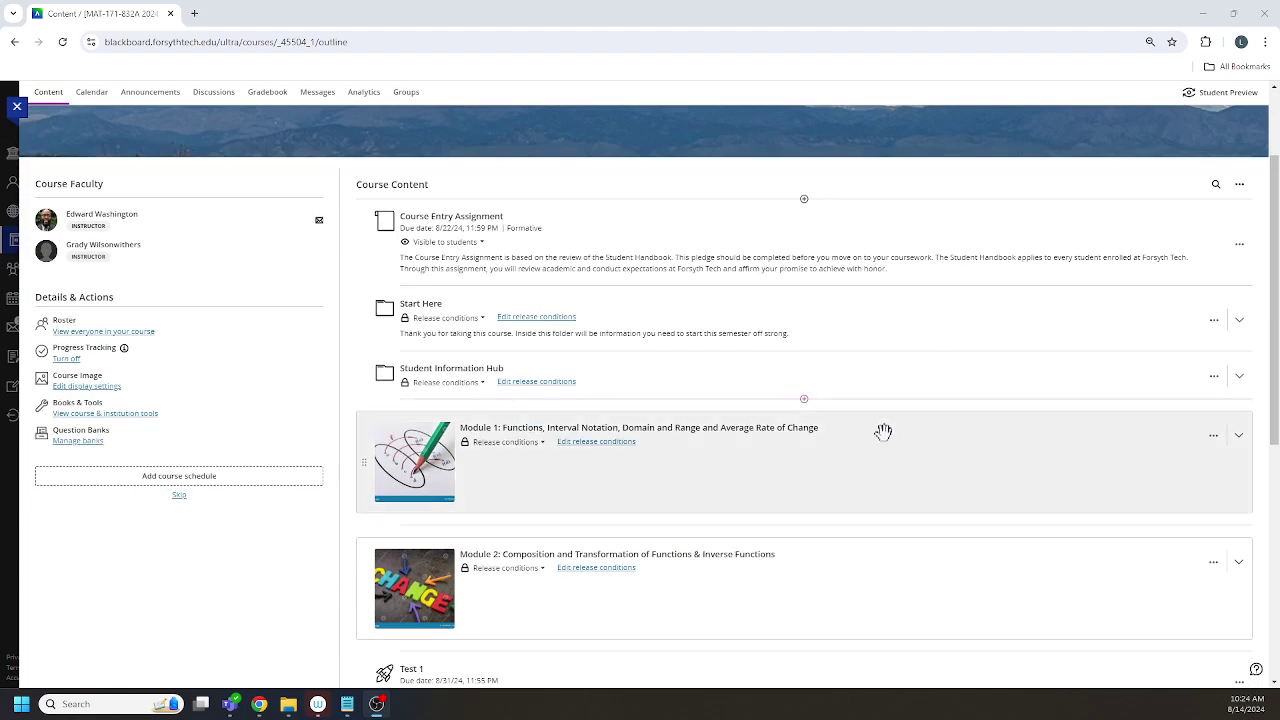
{"action": "left_click", "coordinate": [875, 447]}
{"action": "scroll", "coordinate": [877, 446], "scroll_direction": "down", "scroll_amount": 4}
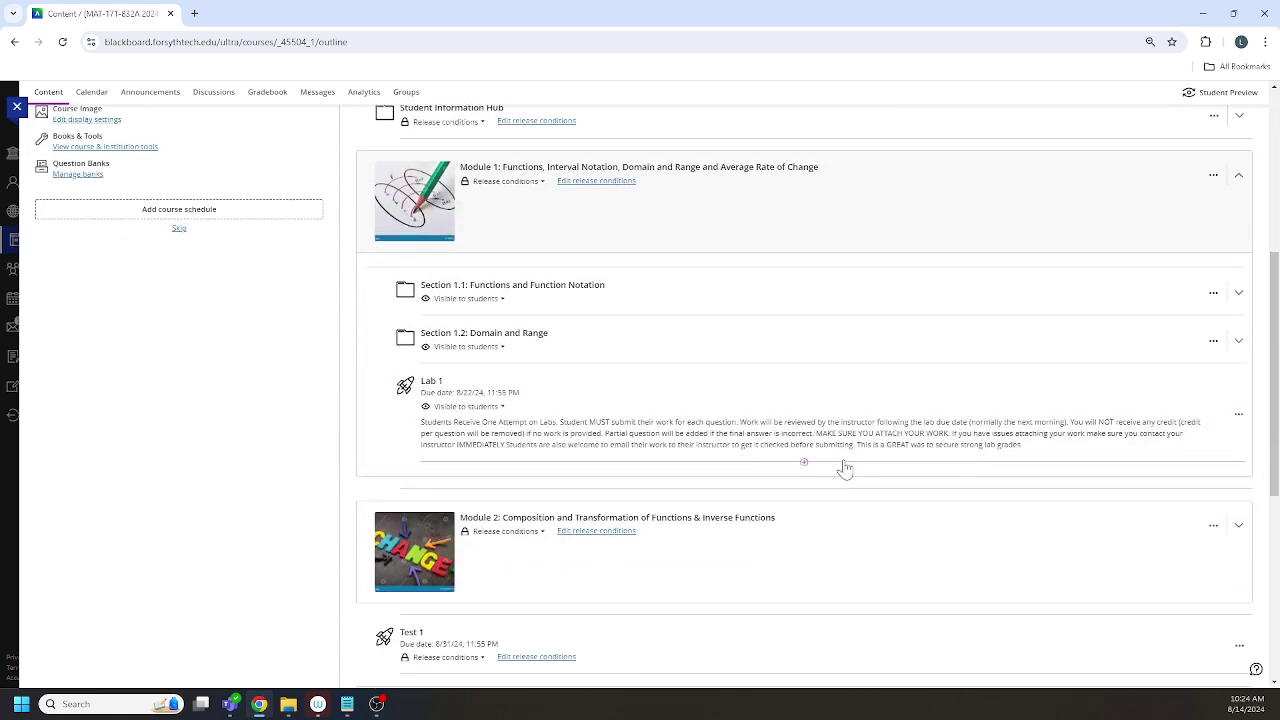
{"action": "left_click", "coordinate": [499, 400]}
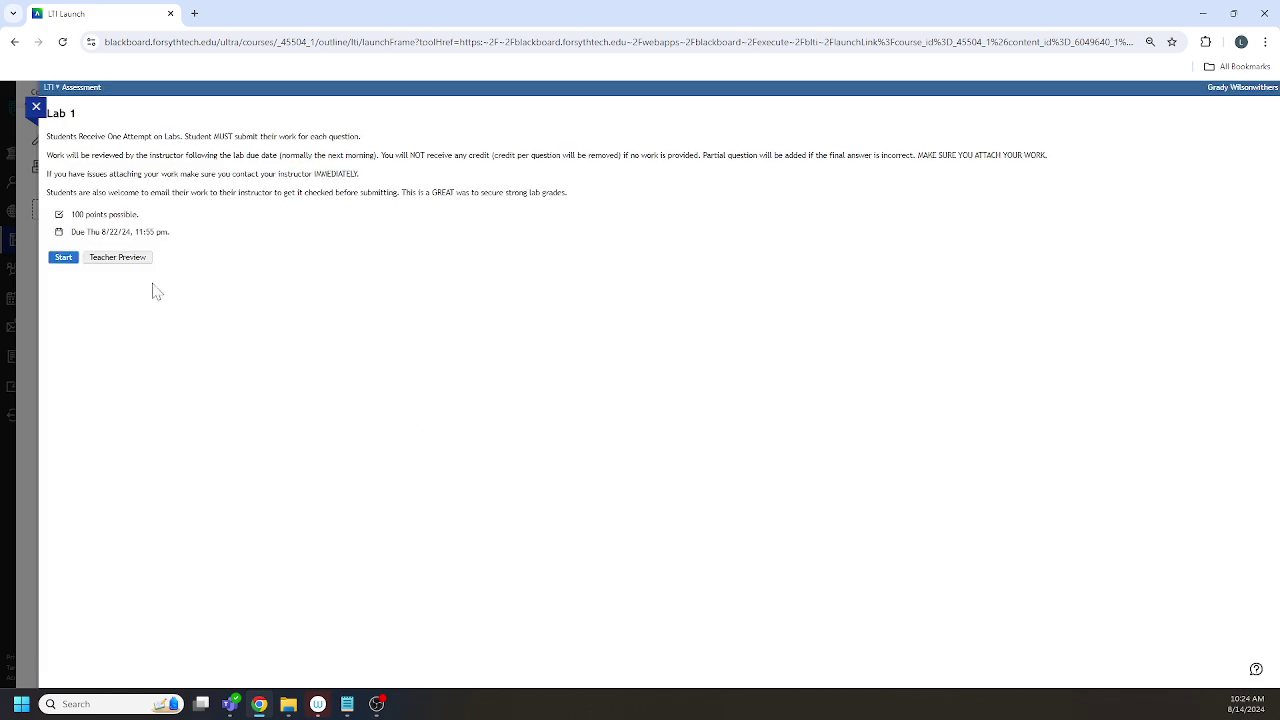
{"action": "left_click", "coordinate": [37, 106]}
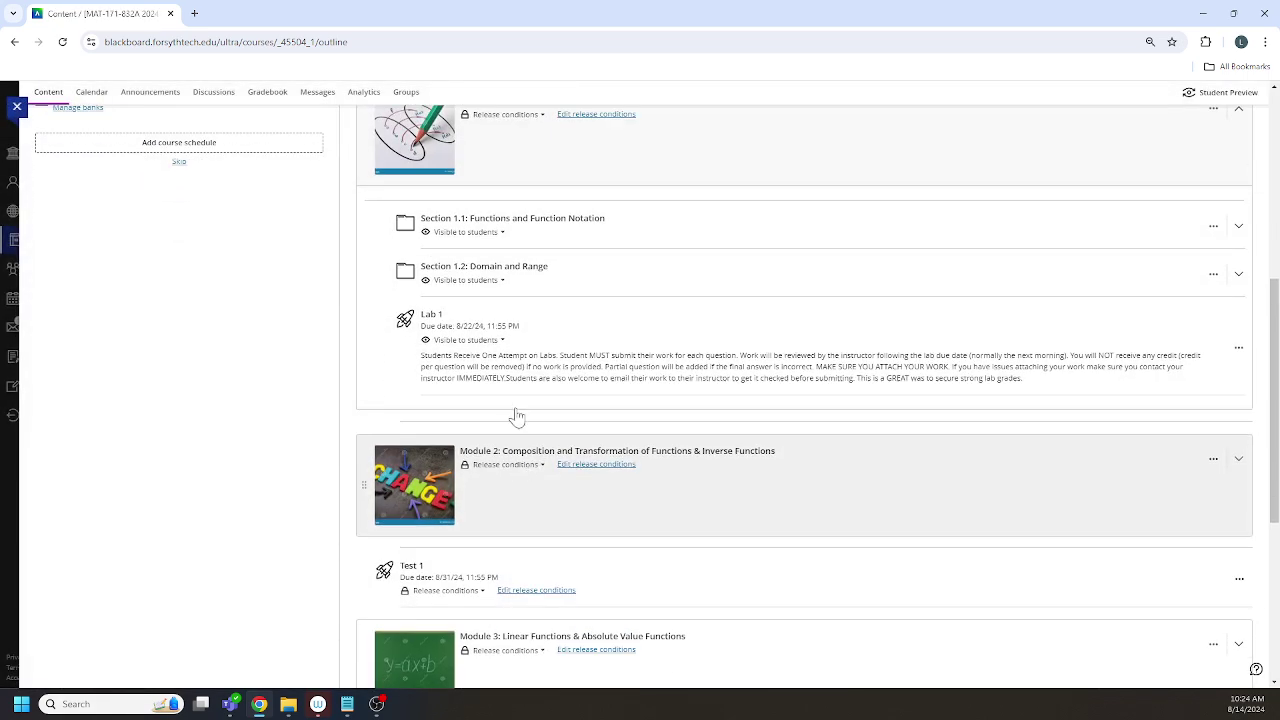
{"action": "scroll", "coordinate": [509, 397], "scroll_direction": "up", "scroll_amount": 3}
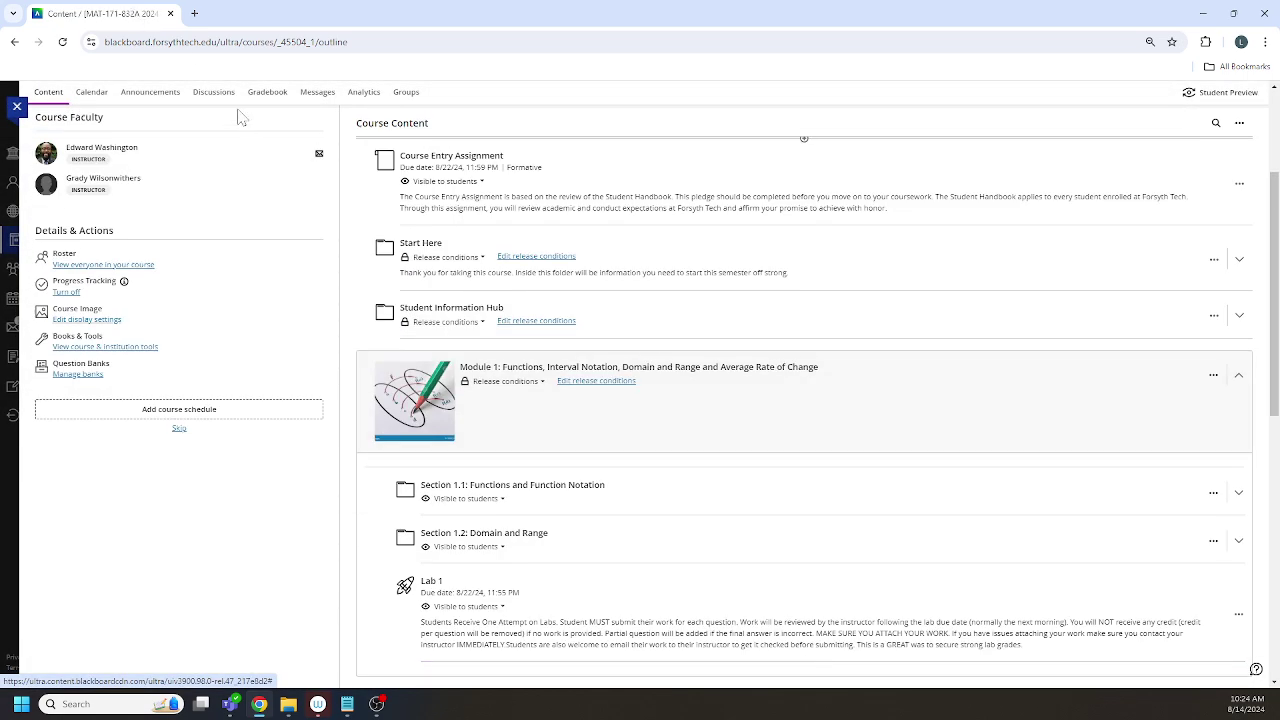
Show the course calendar by month and page forward through September to October 2024
{"action": "left_click", "coordinate": [91, 96]}
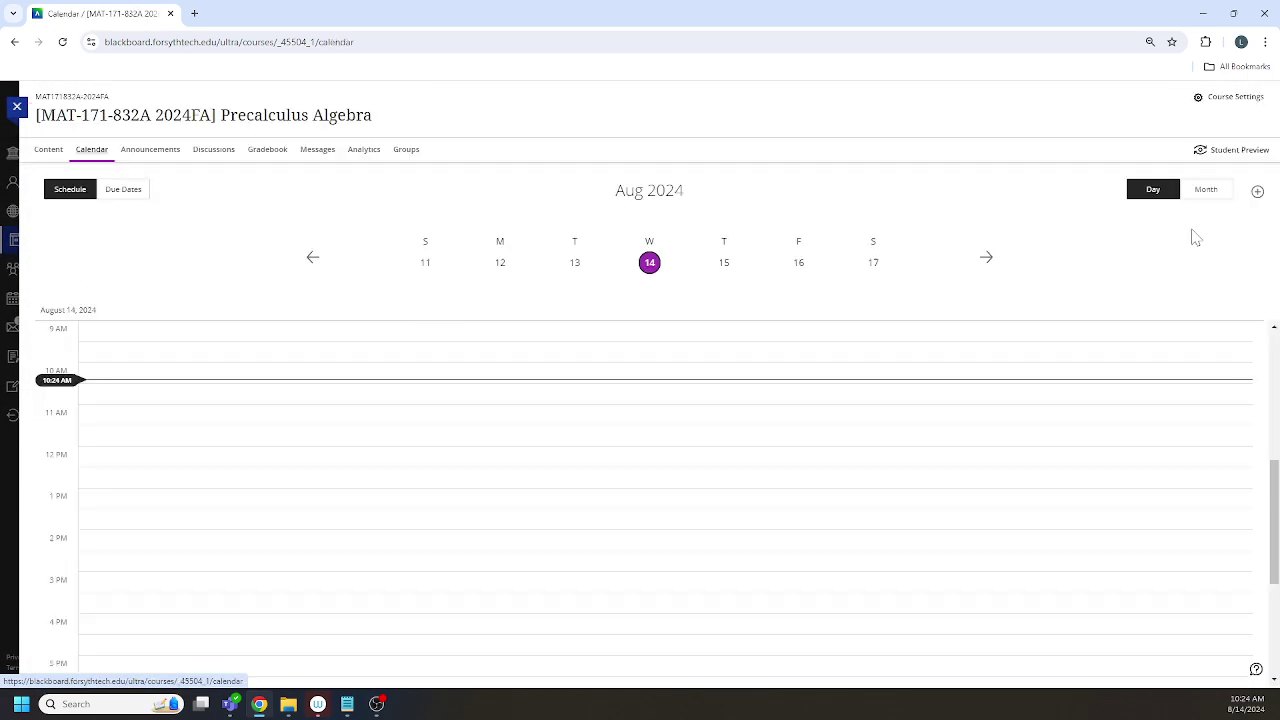
{"action": "left_click", "coordinate": [1206, 189]}
{"action": "right_click", "coordinate": [1195, 210]}
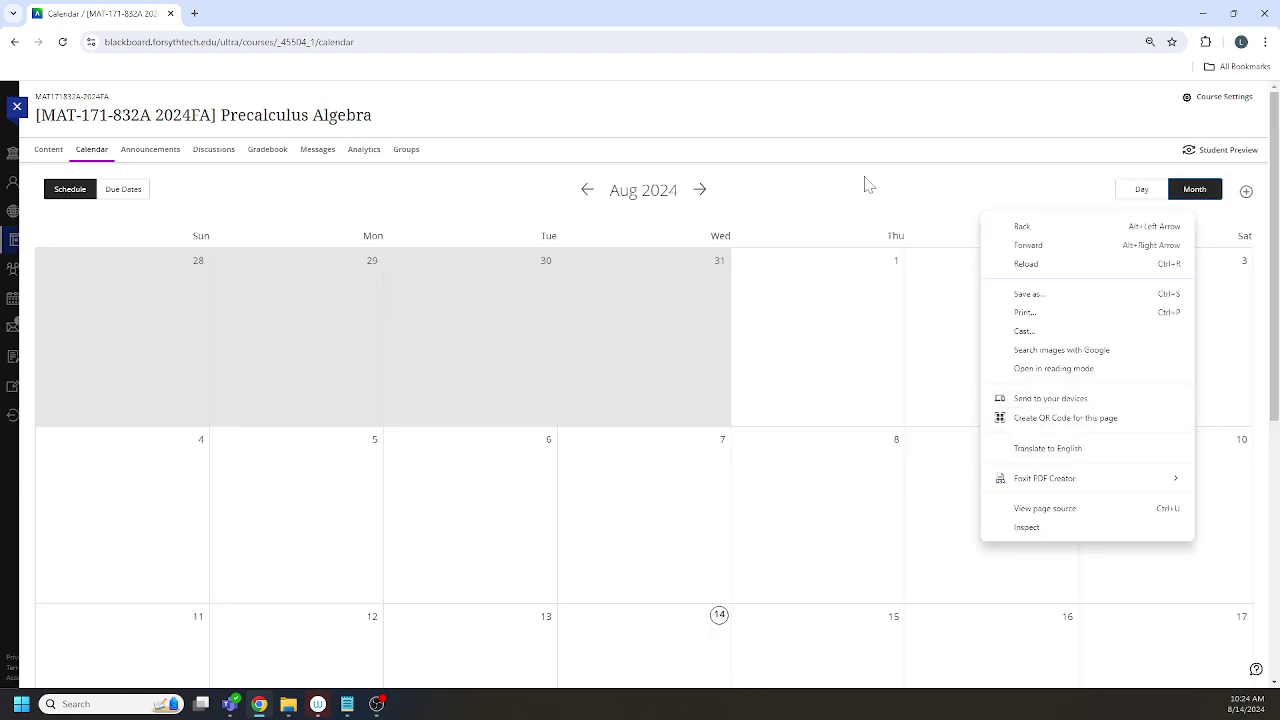
{"action": "key", "text": "Escape"}
{"action": "scroll", "coordinate": [868, 300], "scroll_direction": "down", "scroll_amount": 3}
{"action": "scroll", "coordinate": [868, 300], "scroll_direction": "down", "scroll_amount": 2}
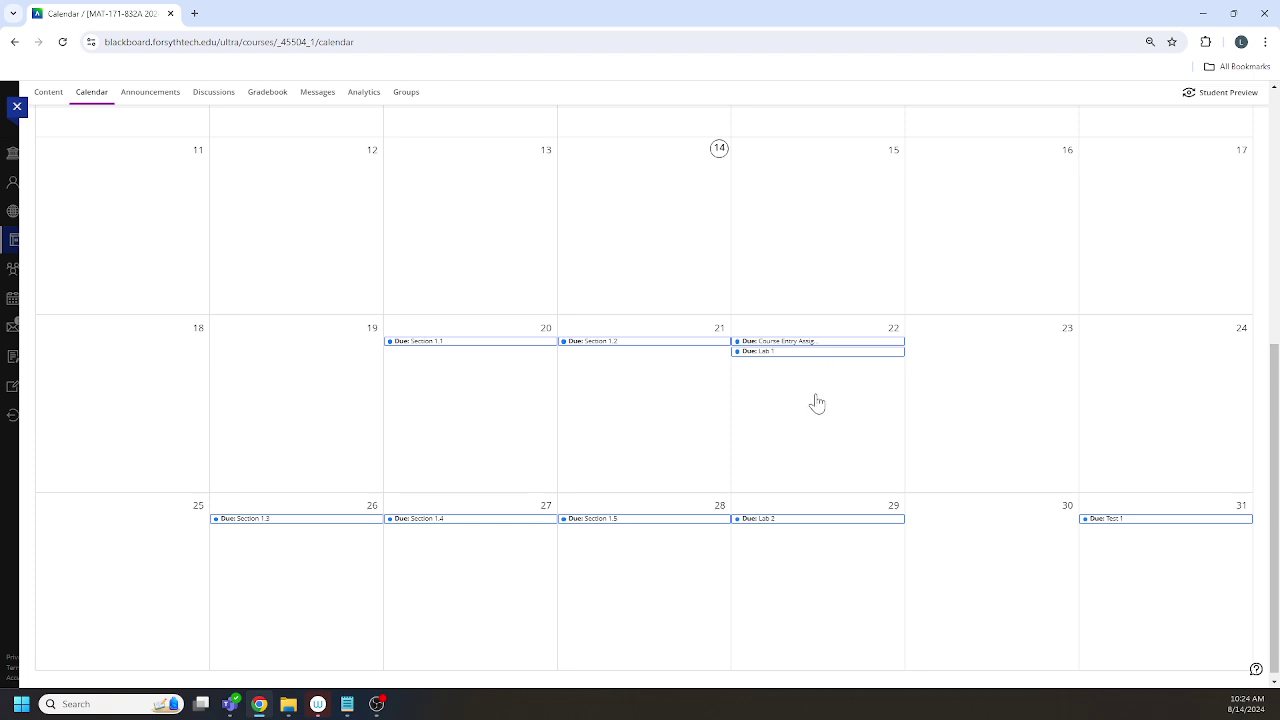
{"action": "scroll", "coordinate": [851, 491], "scroll_direction": "up", "scroll_amount": 5}
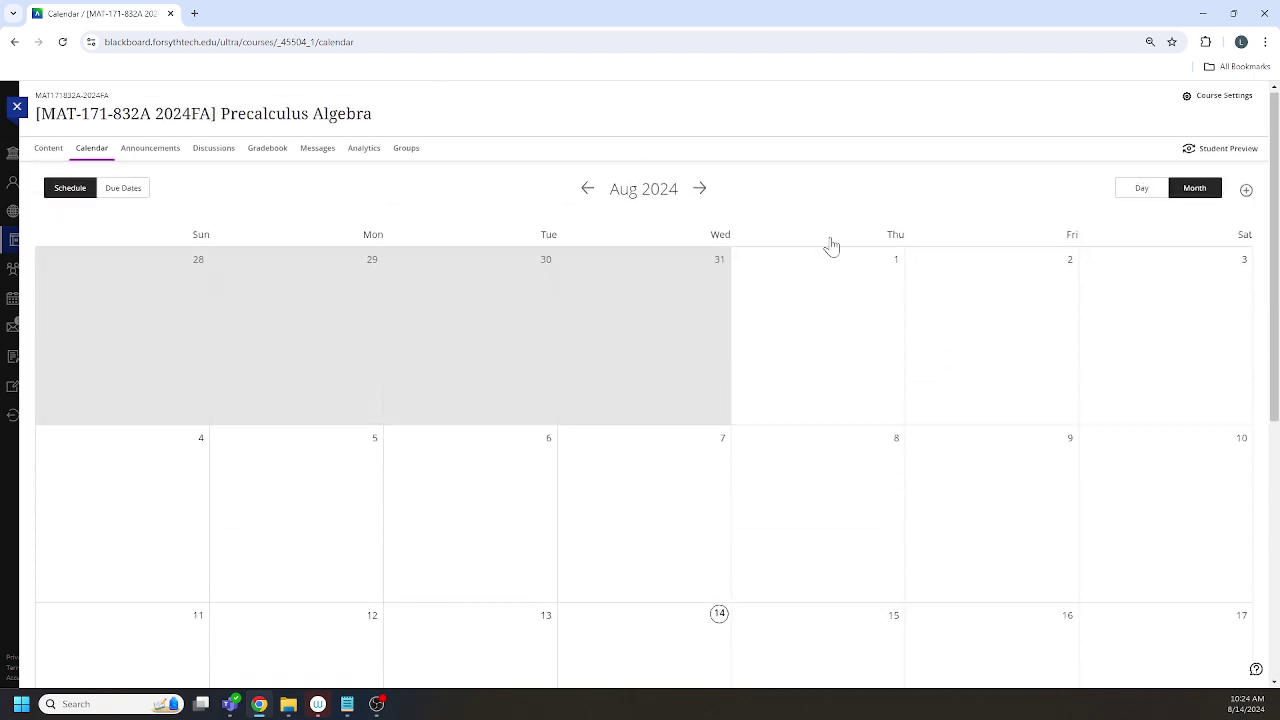
{"action": "left_click", "coordinate": [698, 191]}
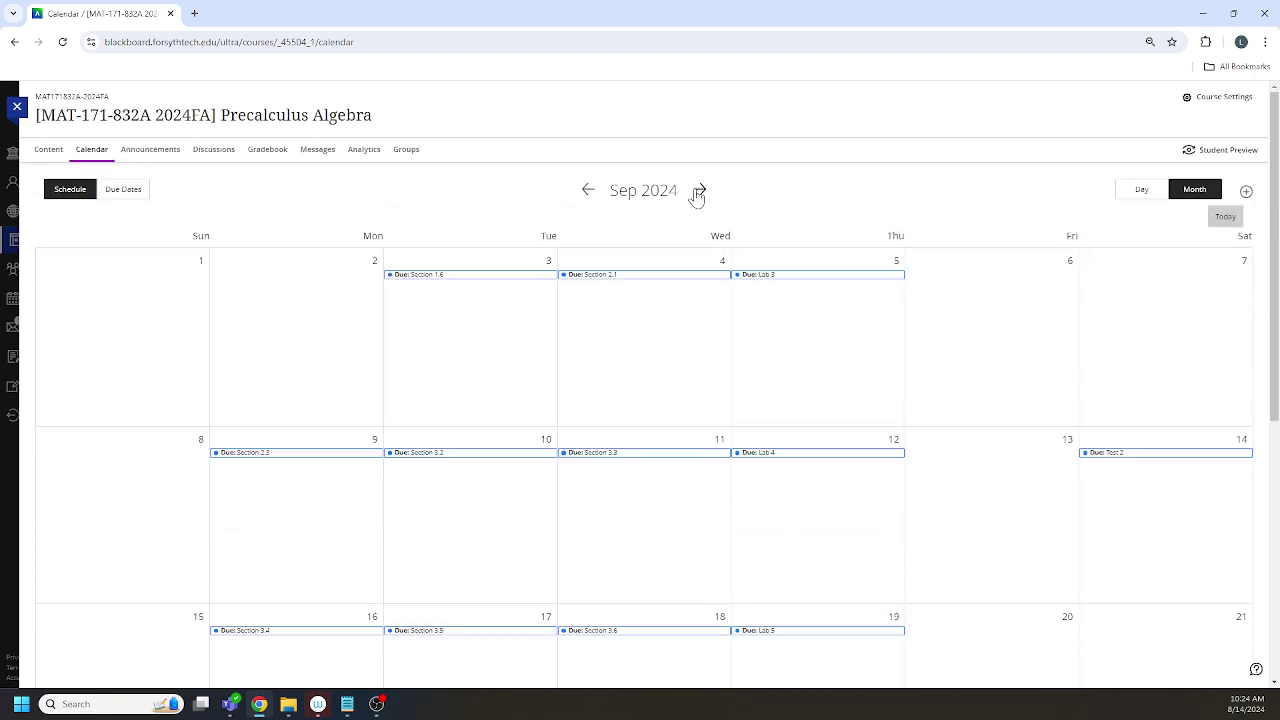
{"action": "left_click", "coordinate": [698, 191]}
{"action": "scroll", "coordinate": [715, 327], "scroll_direction": "down", "scroll_amount": 1}
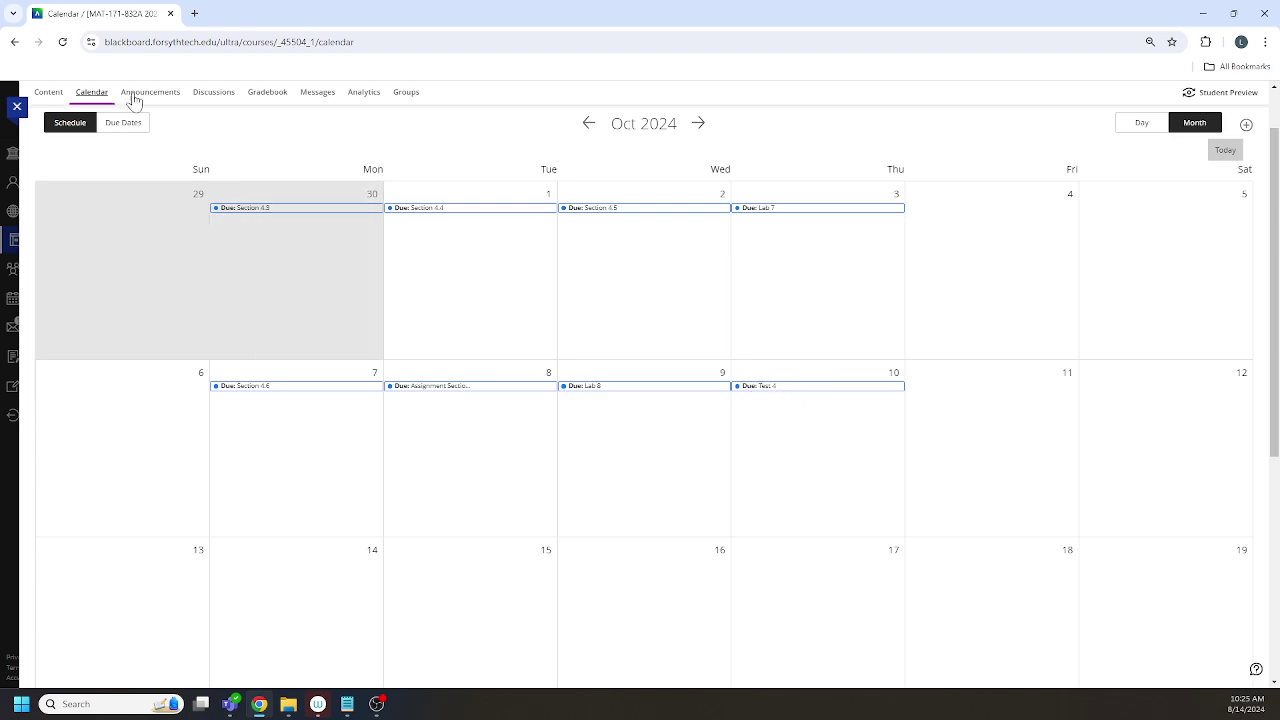
Back in Content, expand Module 1 and open the Lab 1 assessment
{"action": "left_click", "coordinate": [48, 92]}
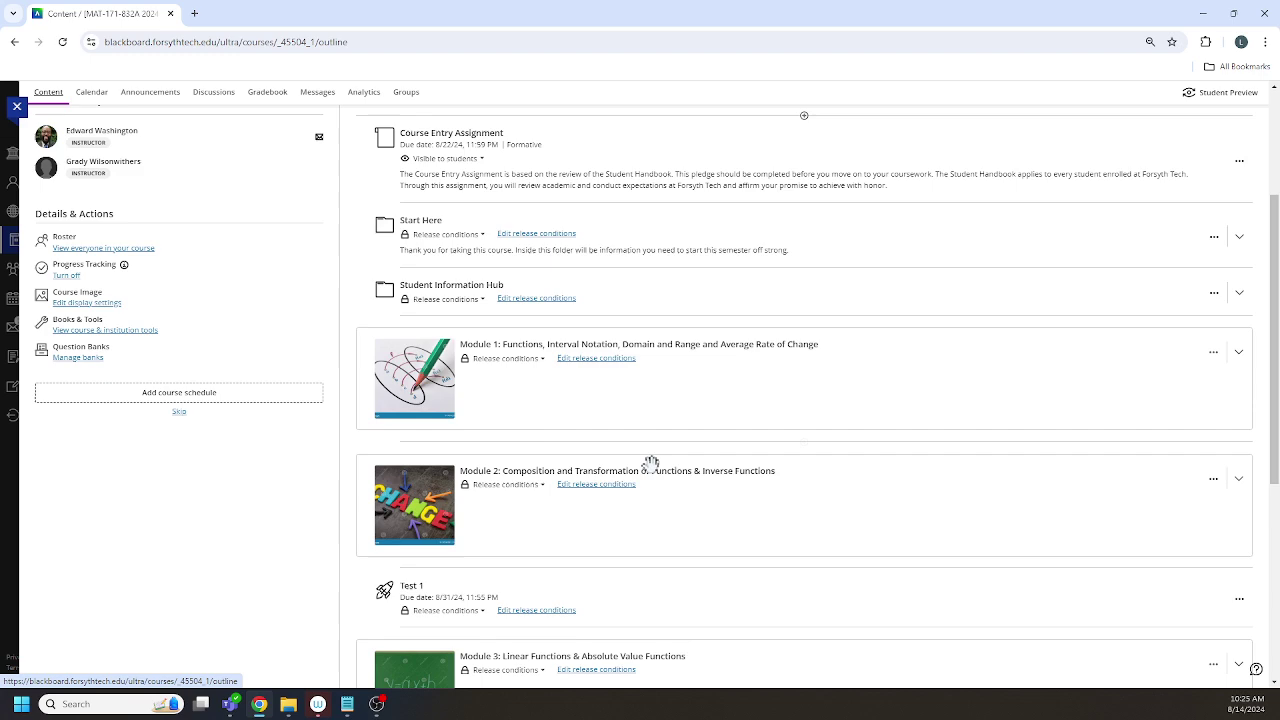
{"action": "scroll", "coordinate": [651, 463], "scroll_direction": "down", "scroll_amount": 1}
{"action": "left_click", "coordinate": [580, 277]}
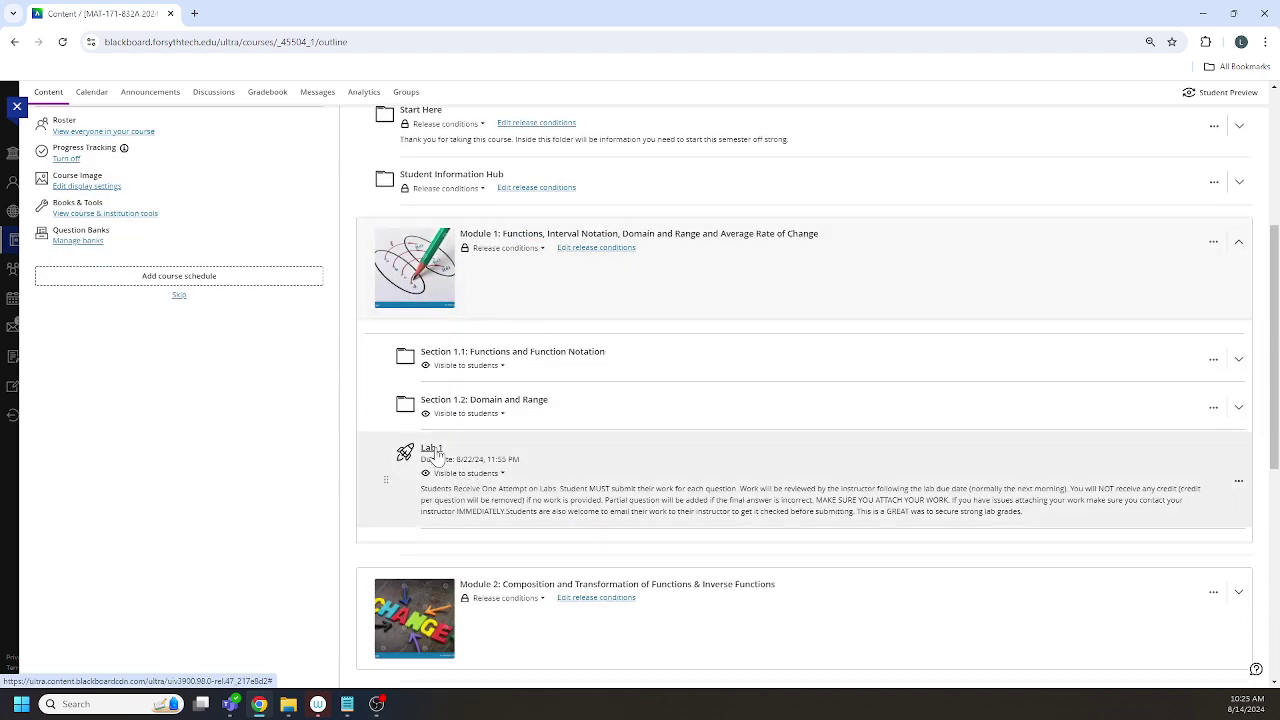
{"action": "left_click", "coordinate": [431, 448]}
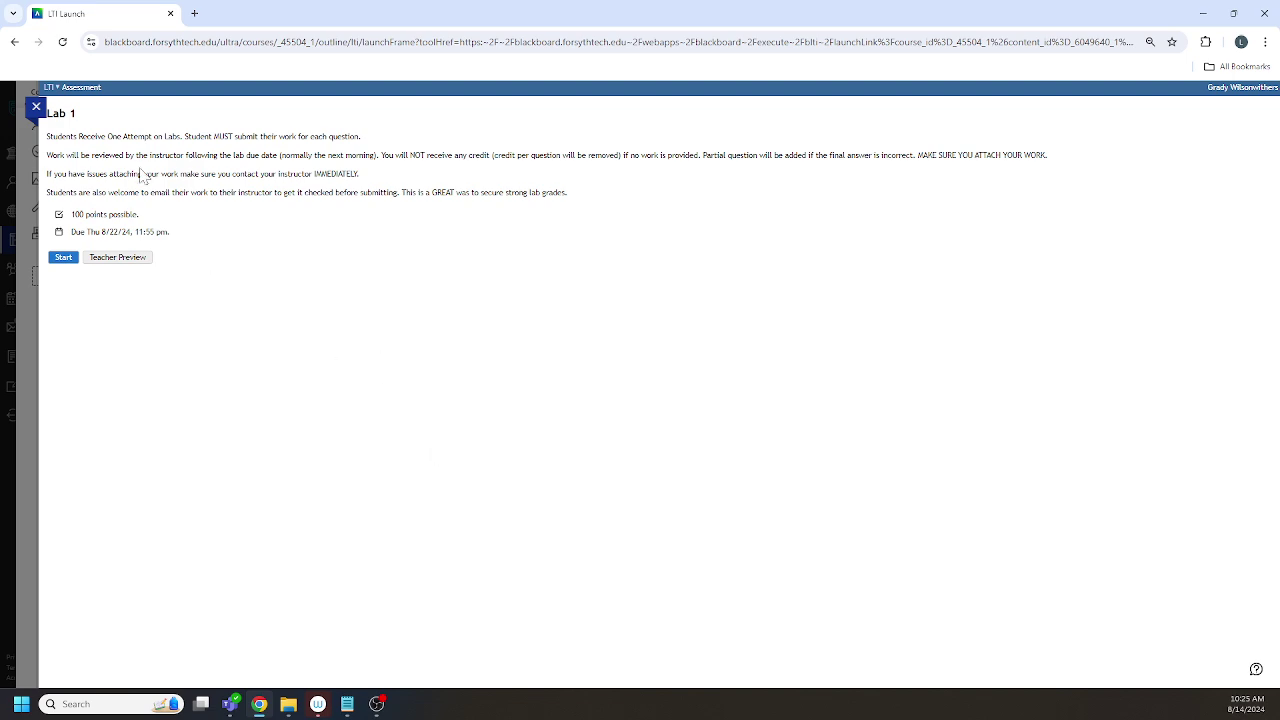
Start a Lab 1 attempt and scroll through its four 25-point questions
{"action": "left_click", "coordinate": [70, 258]}
{"action": "scroll", "coordinate": [510, 343], "scroll_direction": "down", "scroll_amount": 3}
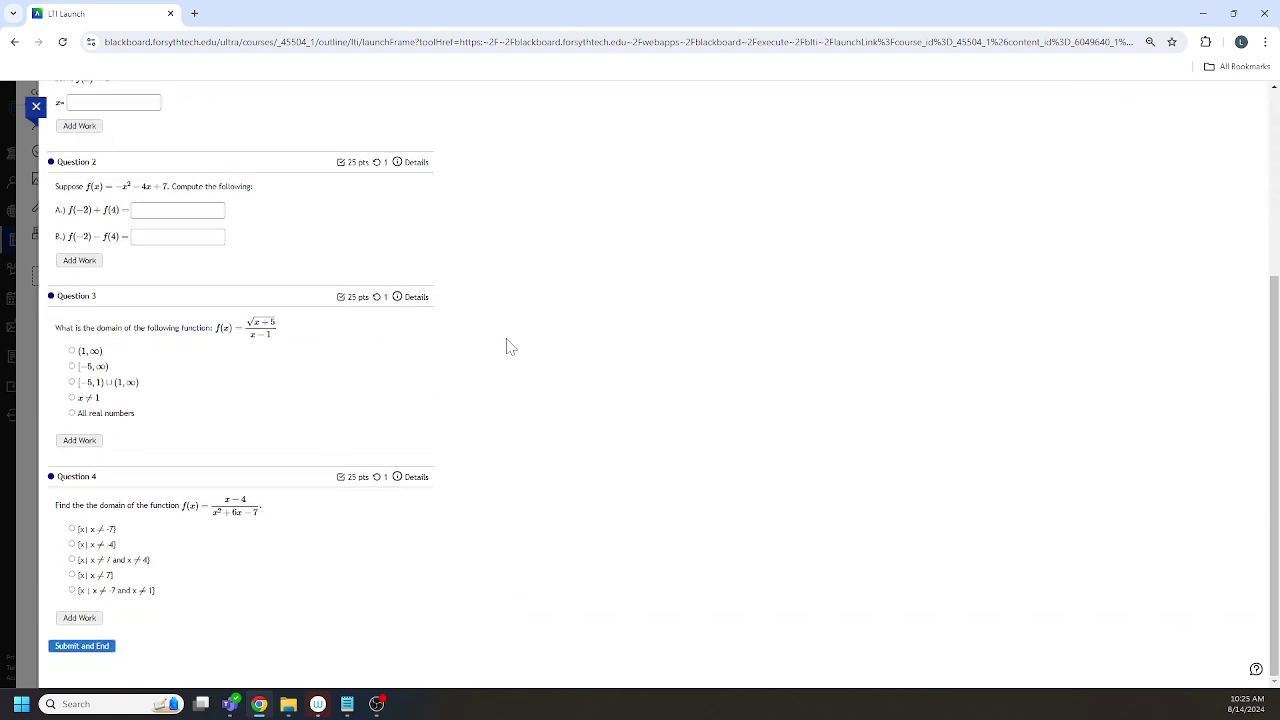
{"action": "scroll", "coordinate": [511, 345], "scroll_direction": "up", "scroll_amount": 1}
{"action": "scroll", "coordinate": [510, 347], "scroll_direction": "up", "scroll_amount": 2}
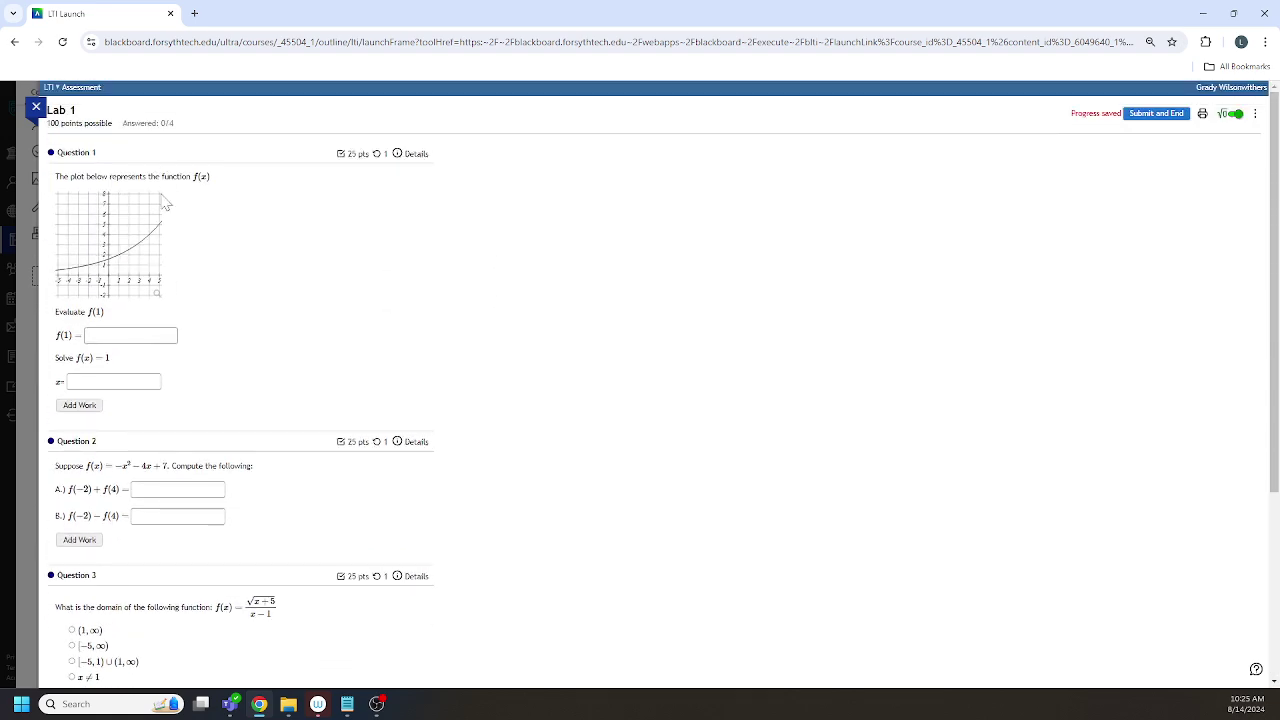
{"action": "scroll", "coordinate": [250, 372], "scroll_direction": "down", "scroll_amount": 3}
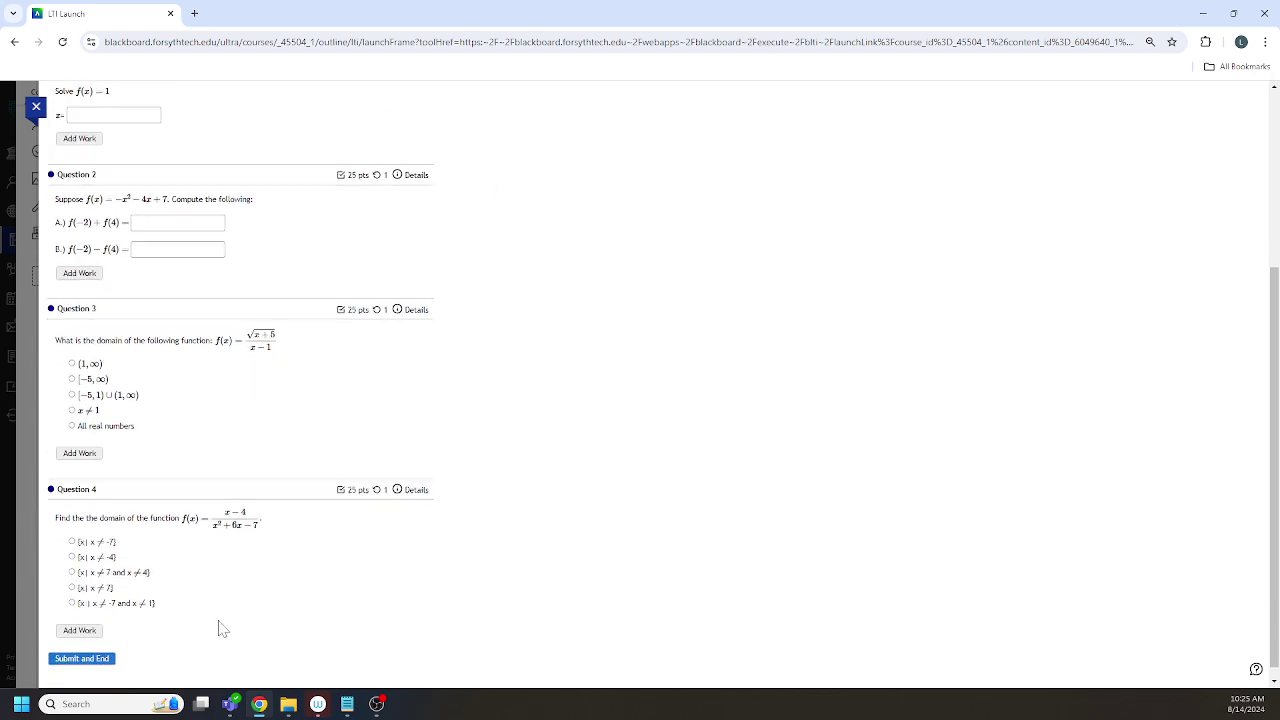
{"action": "scroll", "coordinate": [220, 620], "scroll_direction": "up", "scroll_amount": 3}
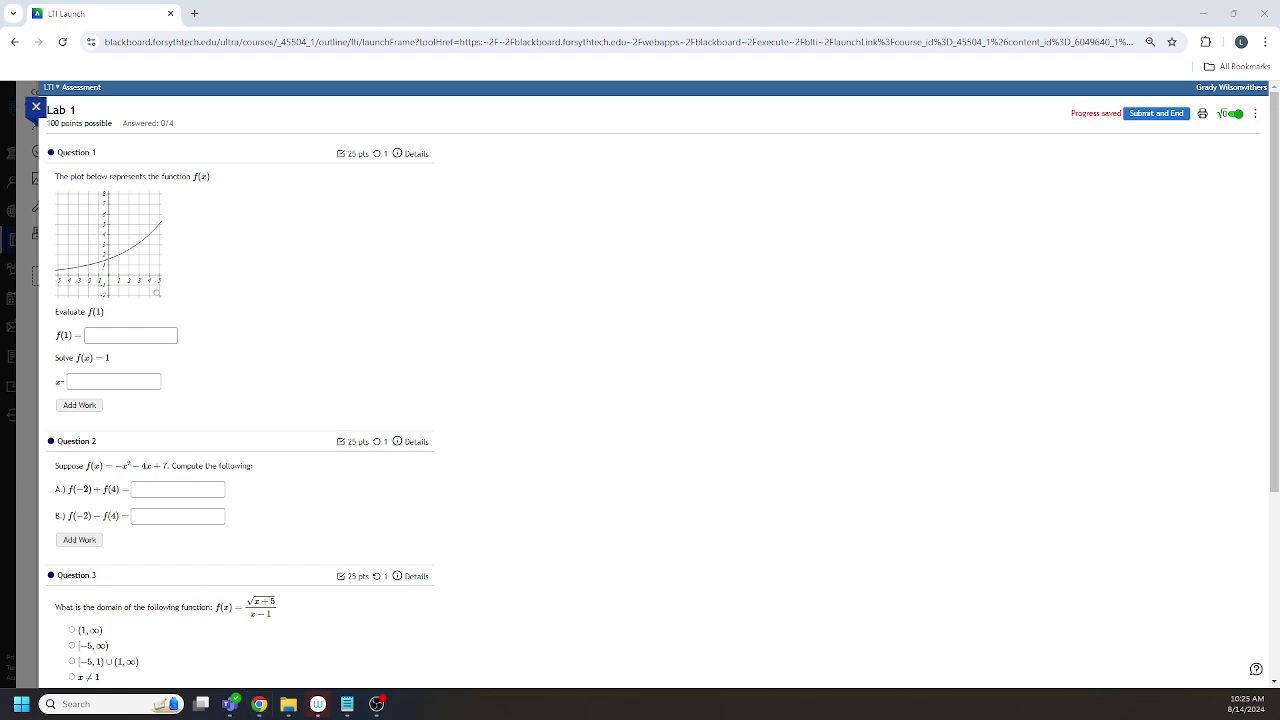
Move the Paint window showing the Lab work example sketch into place
{"action": "left_click_drag", "start_coordinate": [913, 537], "coordinate": [377, 3]}
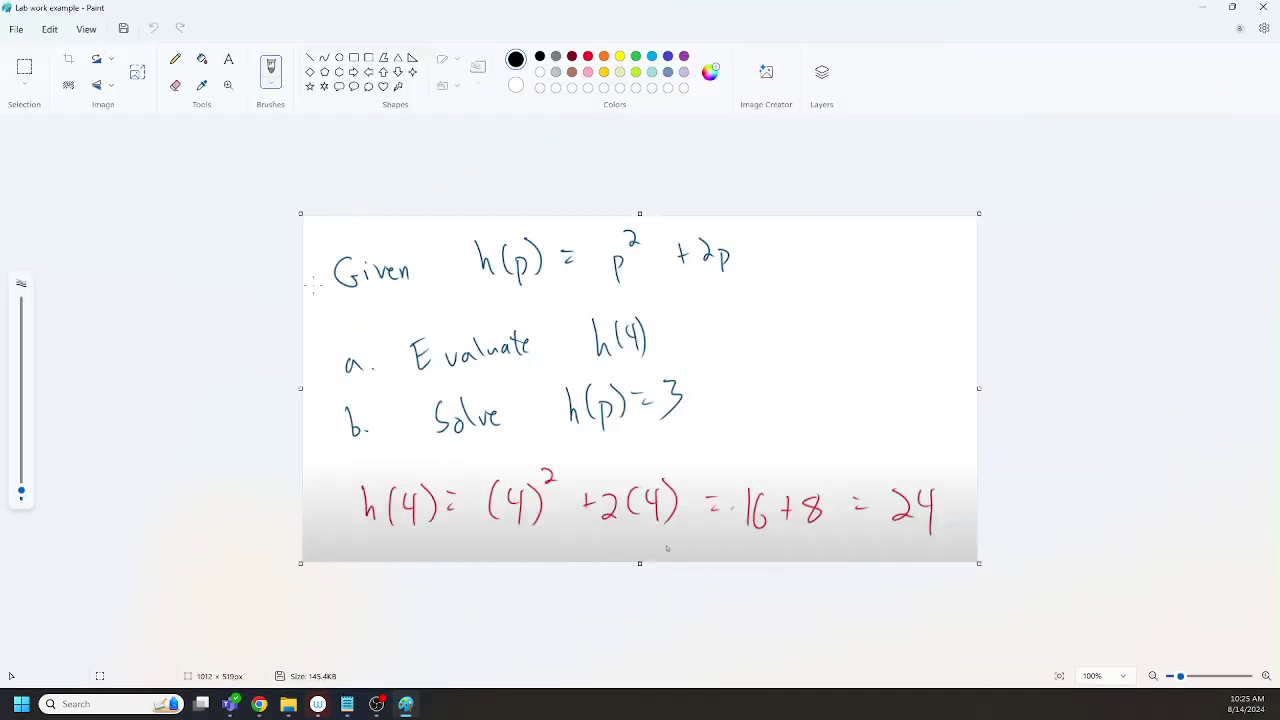
Close Paint and choose a work image file to attach to Question 1
{"action": "left_click", "coordinate": [1260, 10]}
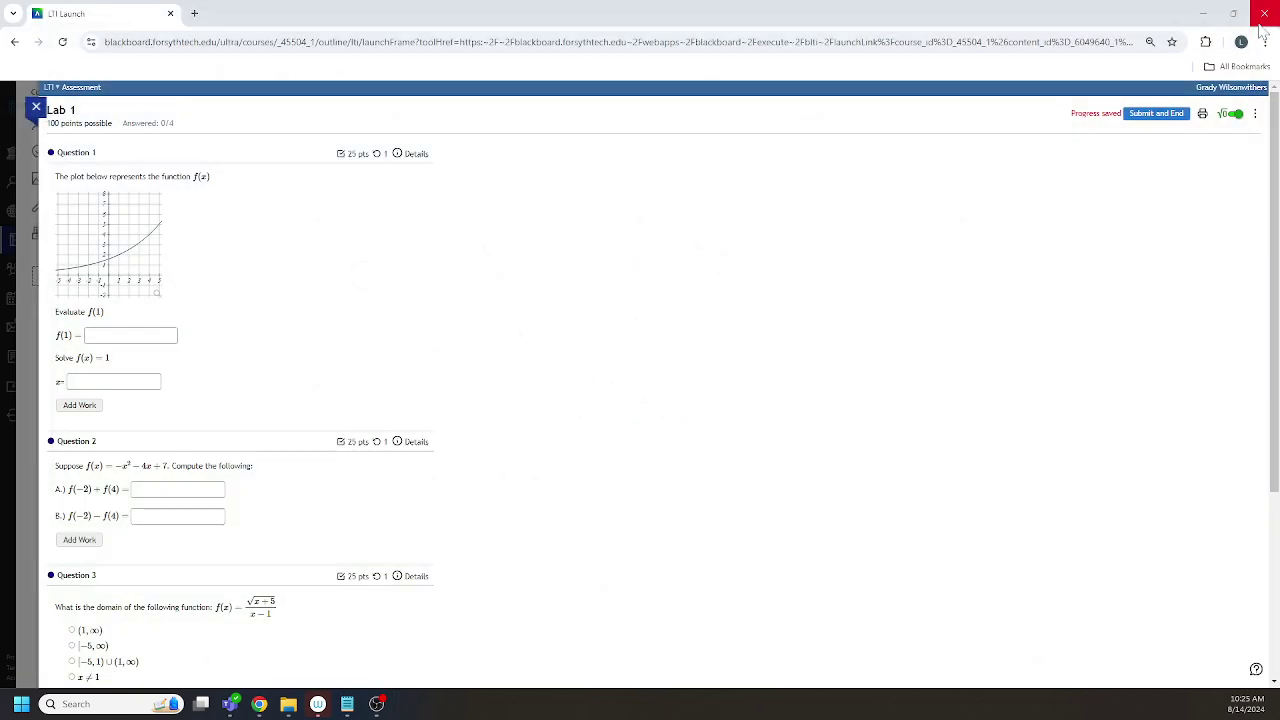
{"action": "left_click", "coordinate": [82, 406]}
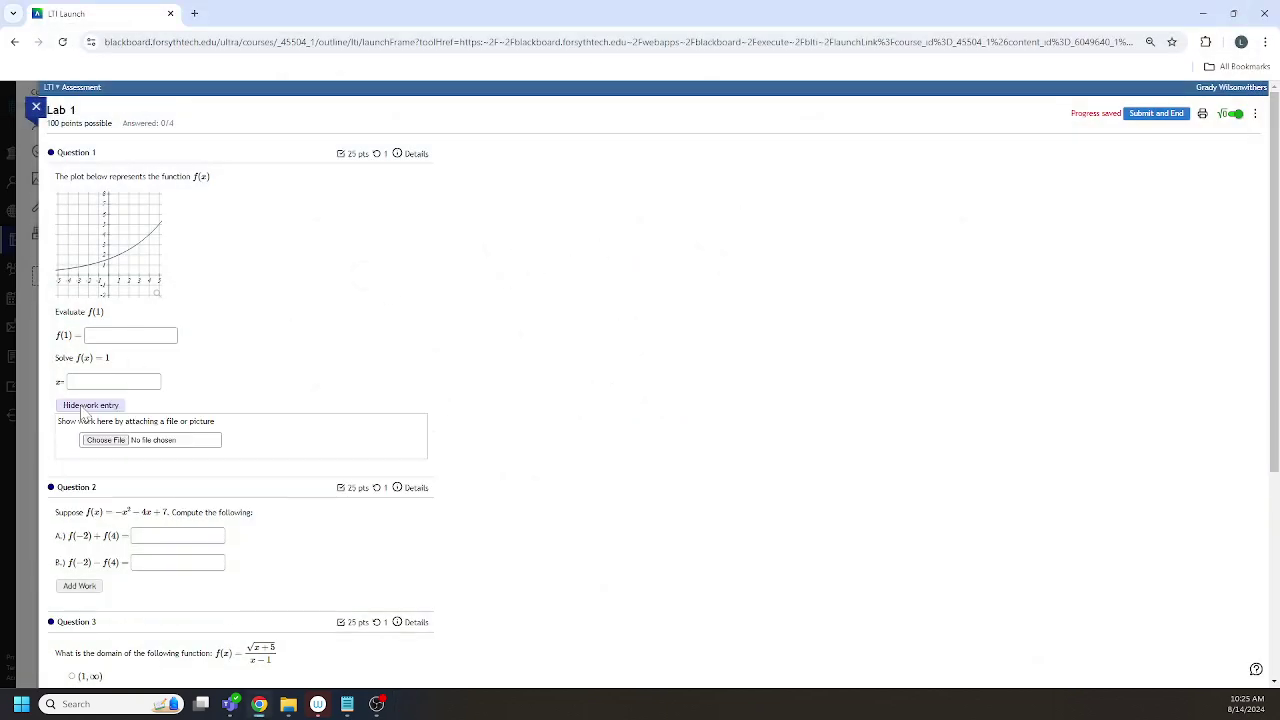
{"action": "left_click", "coordinate": [111, 447]}
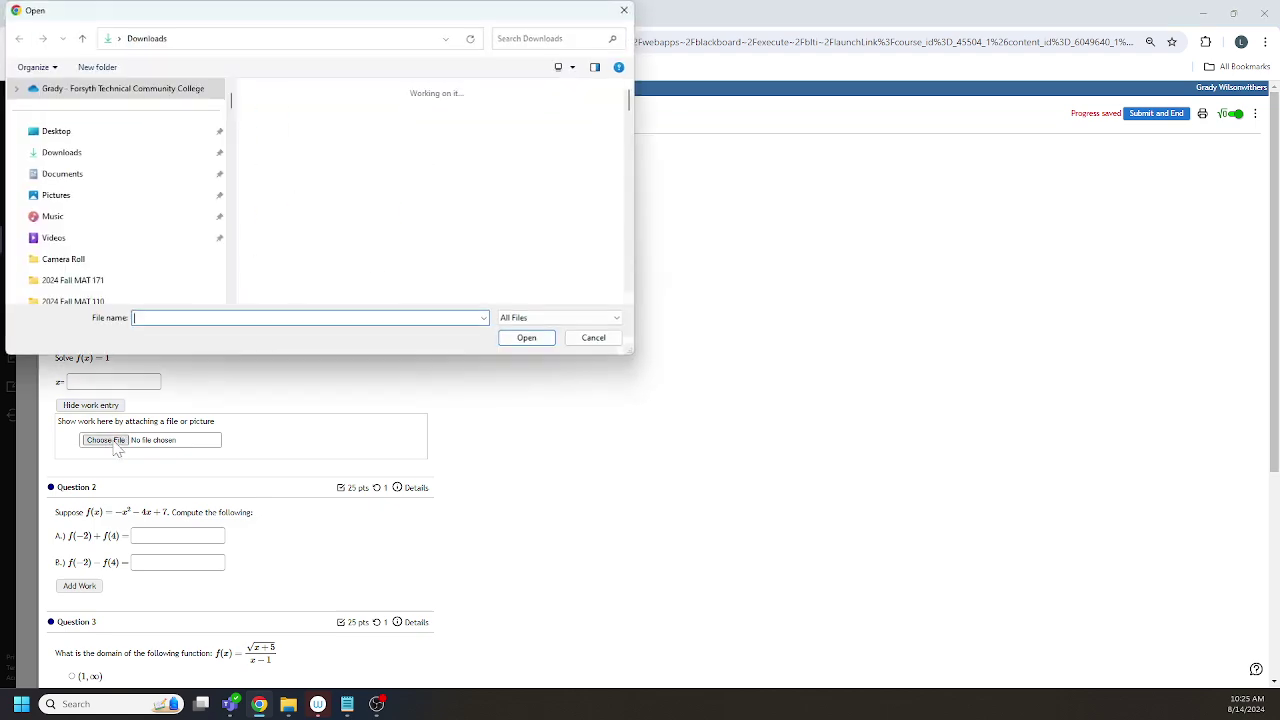
{"action": "left_click_drag", "start_coordinate": [335, 17], "coordinate": [1275, 715]}
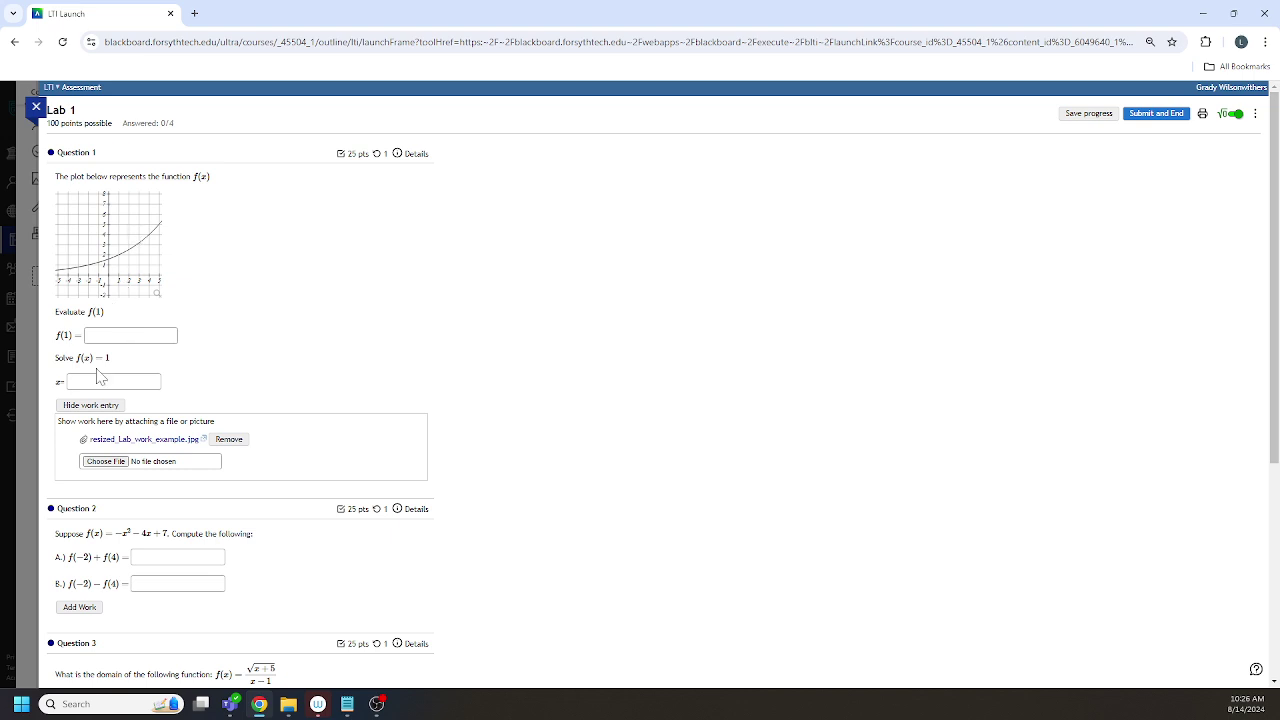
{"action": "scroll", "coordinate": [110, 557], "scroll_direction": "down", "scroll_amount": 1}
{"action": "scroll", "coordinate": [188, 462], "scroll_direction": "down", "scroll_amount": 2}
{"action": "scroll", "coordinate": [108, 465], "scroll_direction": "down", "scroll_amount": 2}
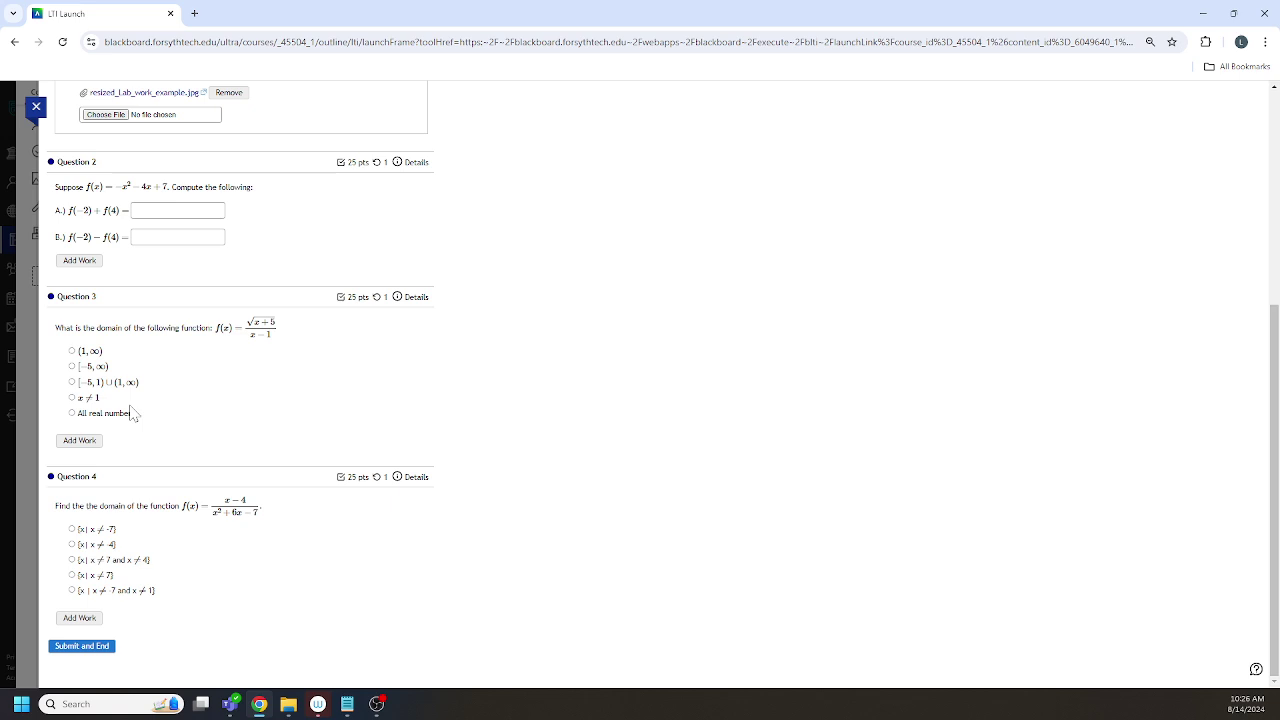
{"action": "scroll", "coordinate": [176, 385], "scroll_direction": "up", "scroll_amount": 5}
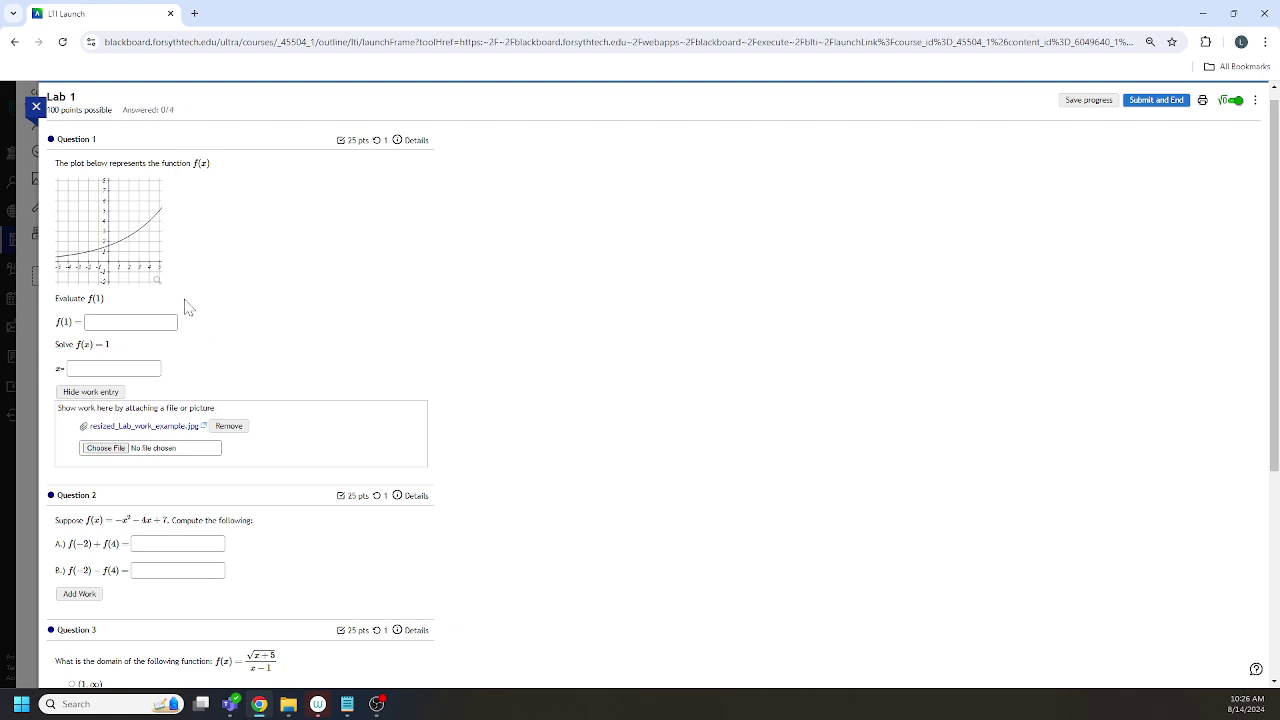
{"action": "scroll", "coordinate": [191, 315], "scroll_direction": "down", "scroll_amount": 3}
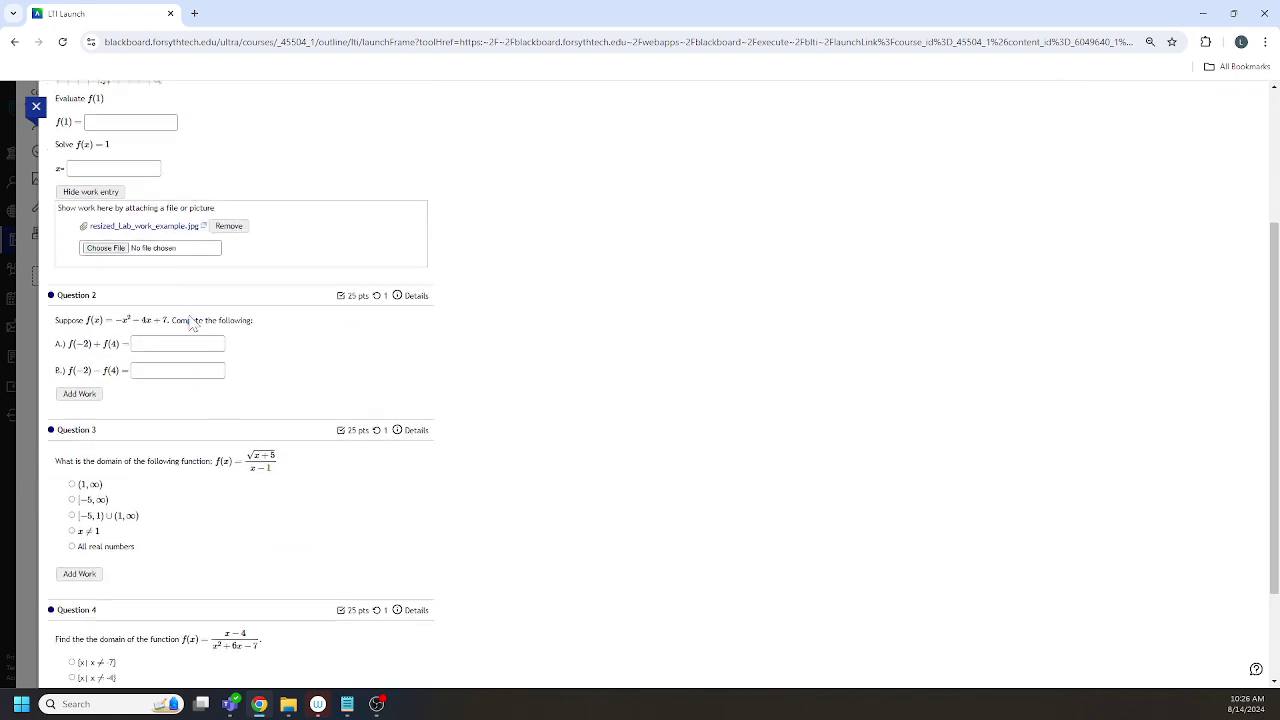
{"action": "scroll", "coordinate": [193, 322], "scroll_direction": "up", "scroll_amount": 3}
{"action": "scroll", "coordinate": [193, 322], "scroll_direction": "down", "scroll_amount": 3}
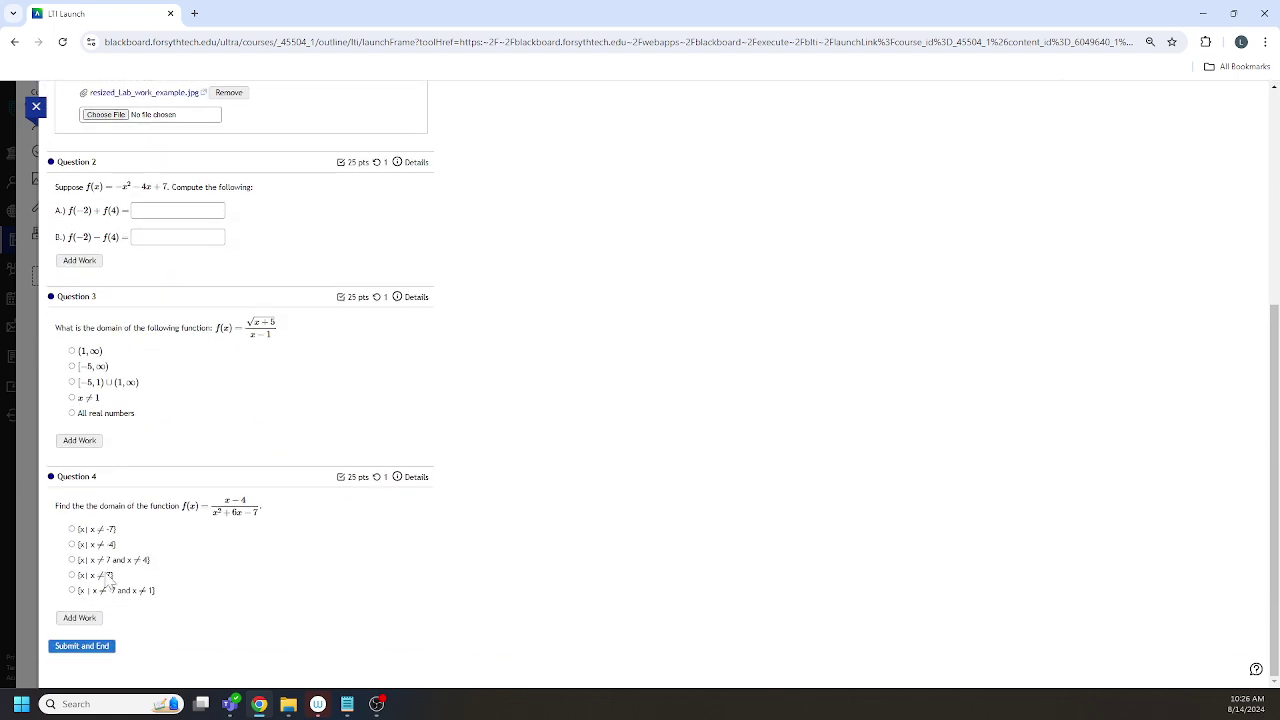
{"action": "scroll", "coordinate": [127, 522], "scroll_direction": "up", "scroll_amount": 3}
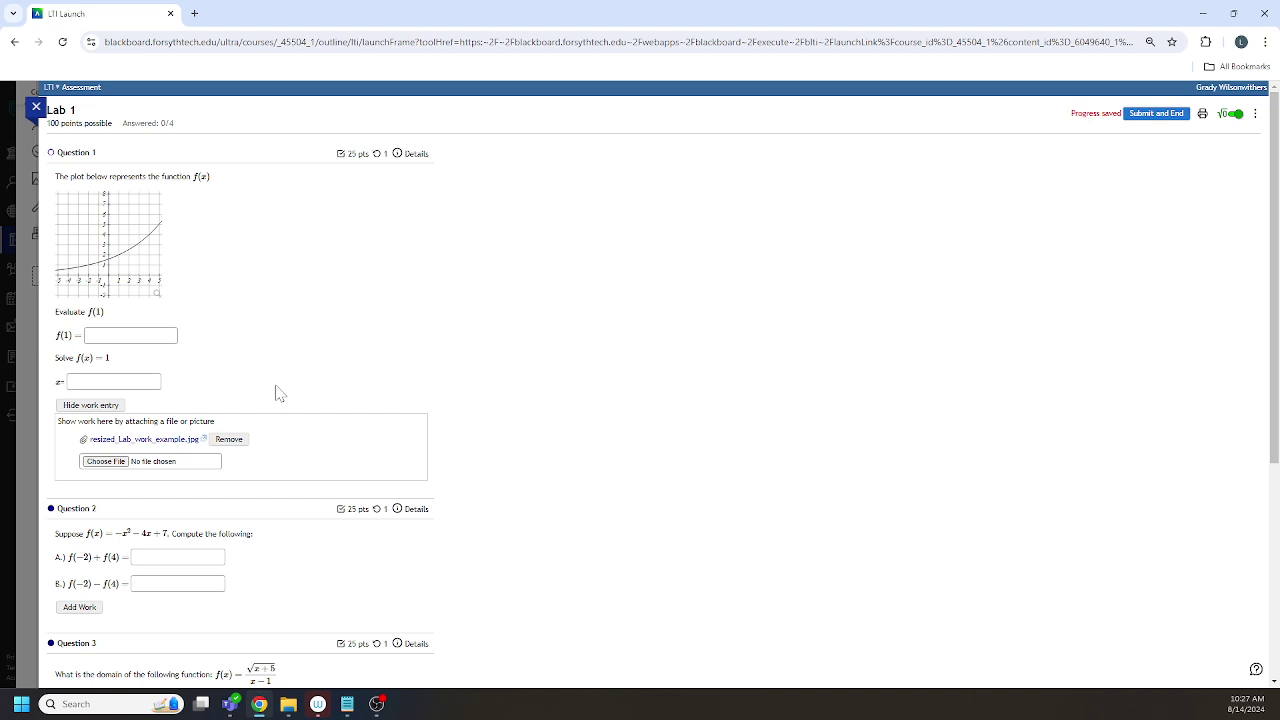
Bring up the lab expectations notes in Notepad and position them over the quiz
{"action": "left_click", "coordinate": [346, 706]}
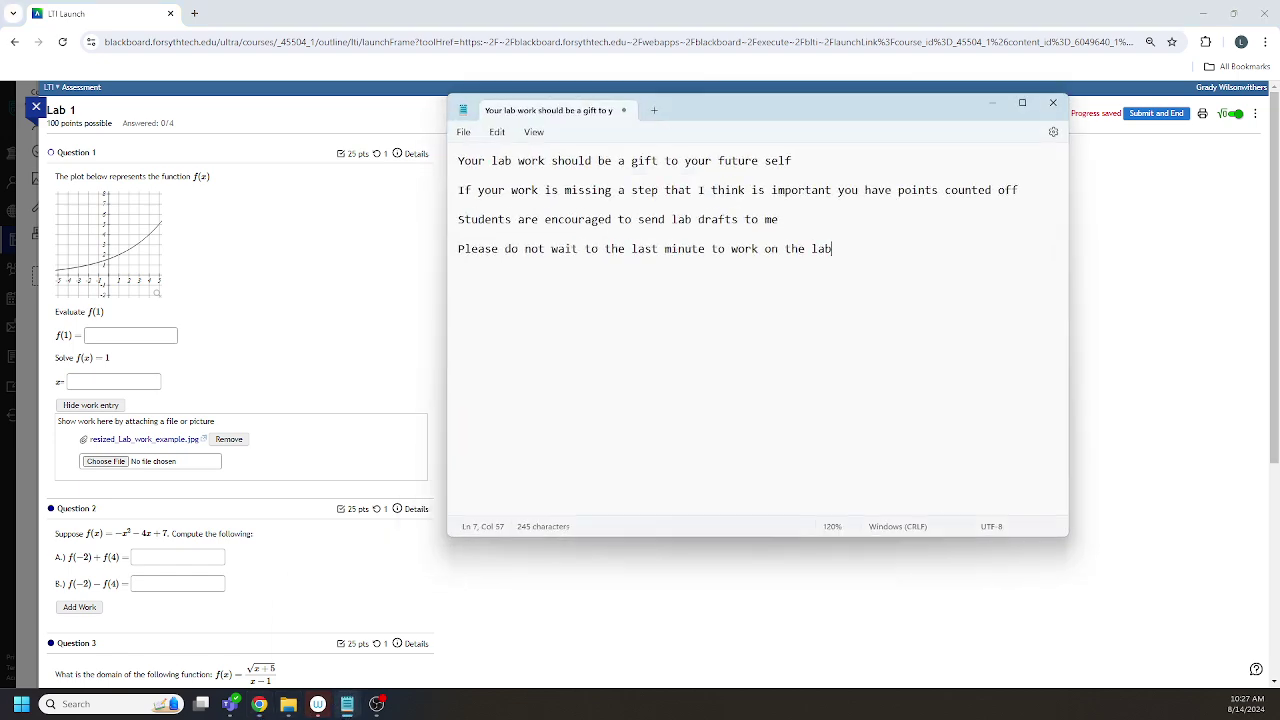
{"action": "left_click_drag", "start_coordinate": [687, 117], "coordinate": [536, 142]}
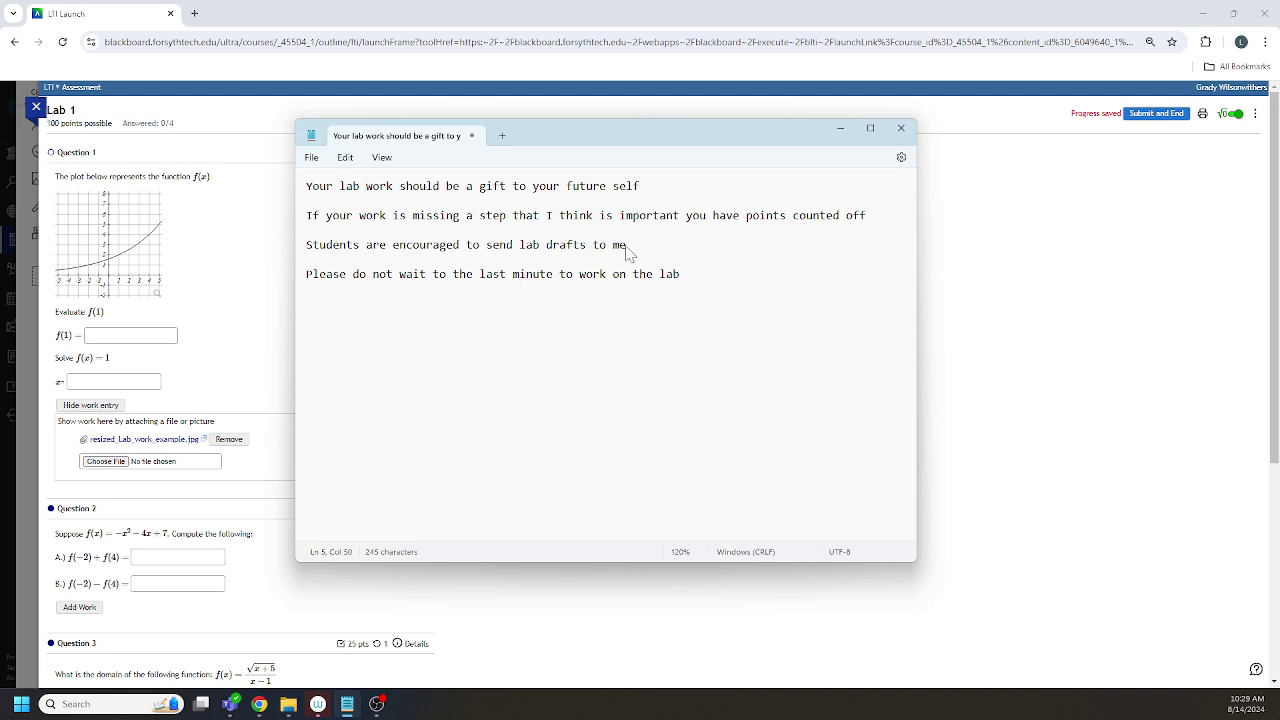
Select the note line 'Students are encouraged to send lab drafts to me'
{"action": "left_click_drag", "start_coordinate": [630, 246], "coordinate": [298, 250]}
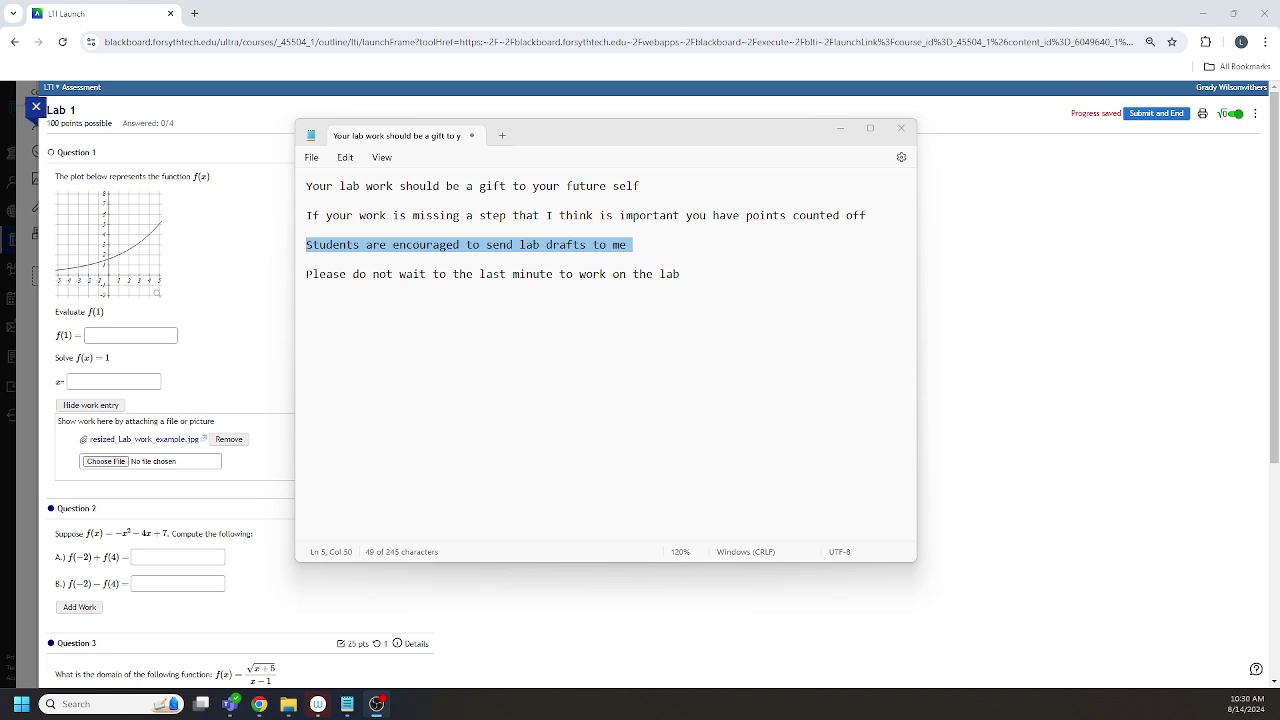
Select the final reminder, 'Please do not wait to the last minute to work on the lab'
{"action": "left_click_drag", "start_coordinate": [306, 259], "coordinate": [686, 300]}
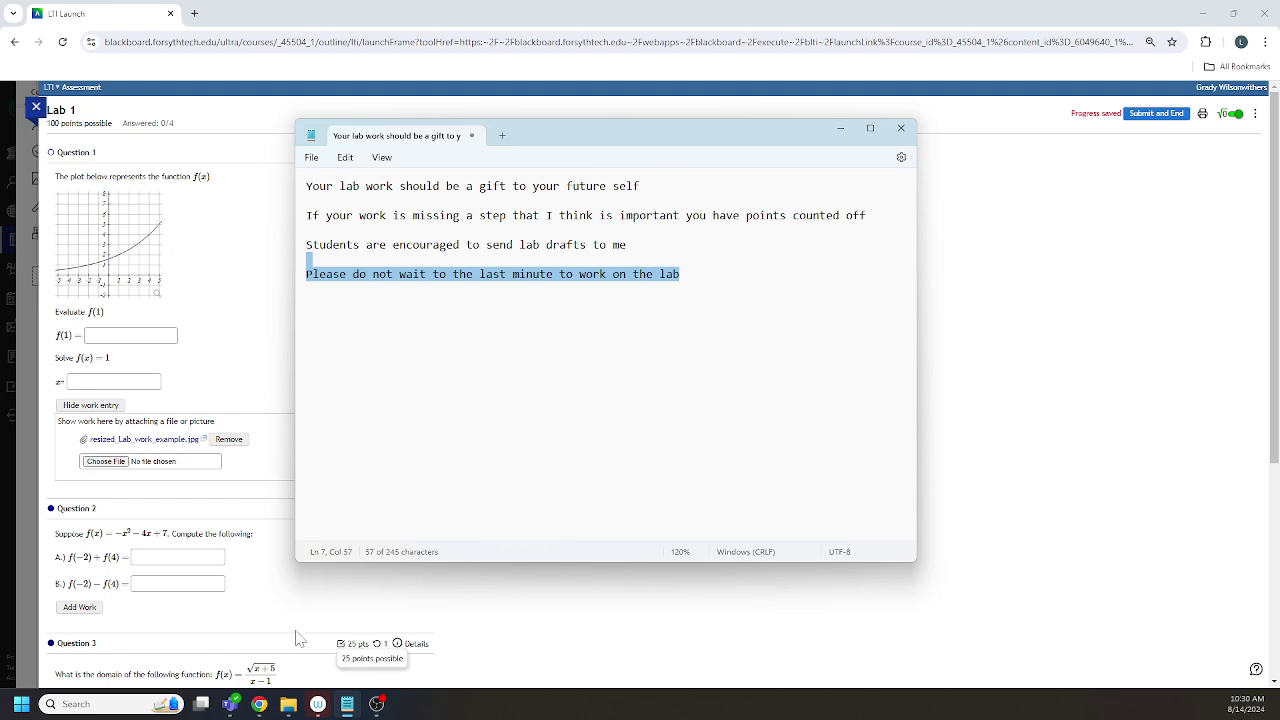
{"action": "scroll", "coordinate": [257, 517], "scroll_direction": "down", "scroll_amount": 3}
{"action": "scroll", "coordinate": [270, 605], "scroll_direction": "down", "scroll_amount": 1}
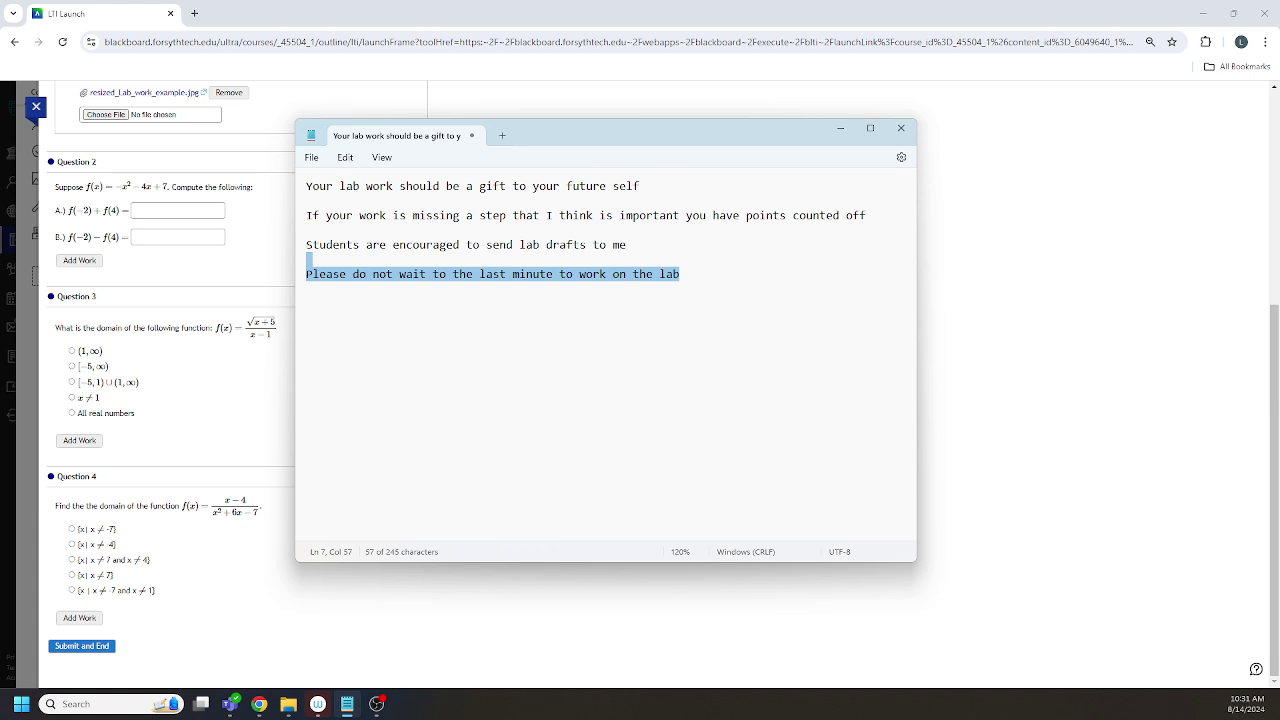
Scroll back up to the Lab 1 header and Question 1's attached image
{"action": "scroll", "coordinate": [157, 405], "scroll_direction": "up", "scroll_amount": 5}
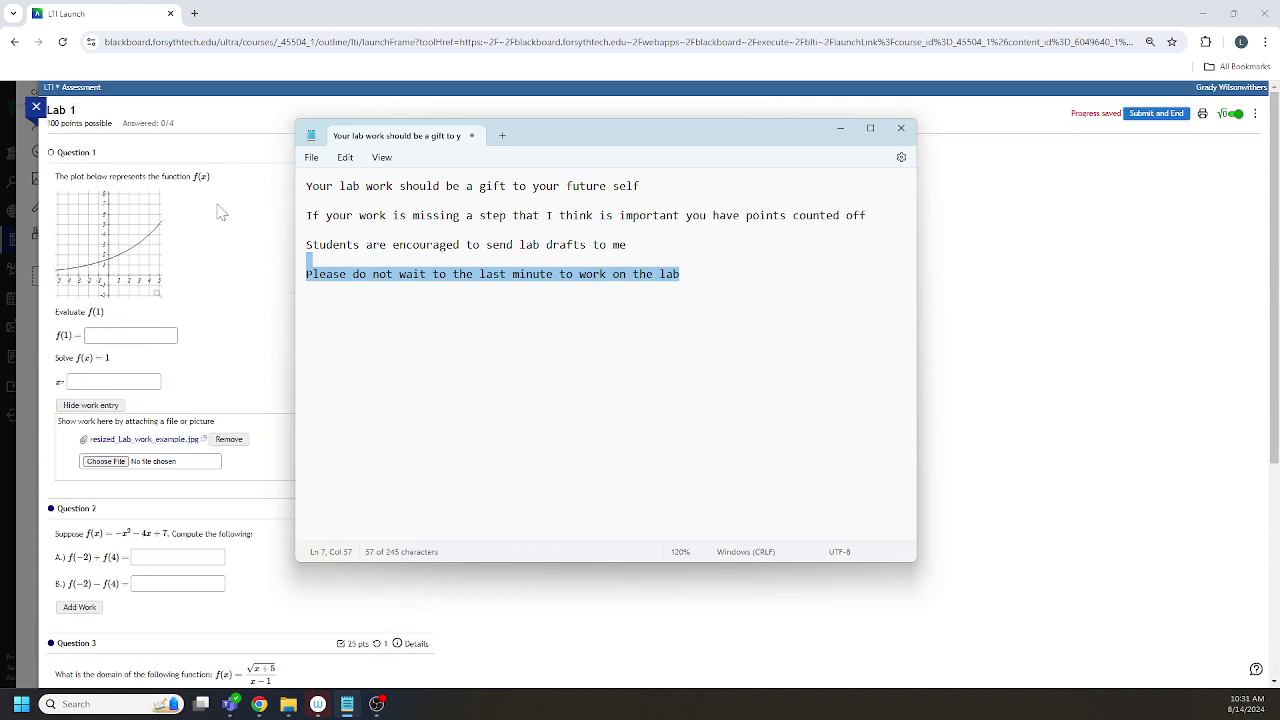